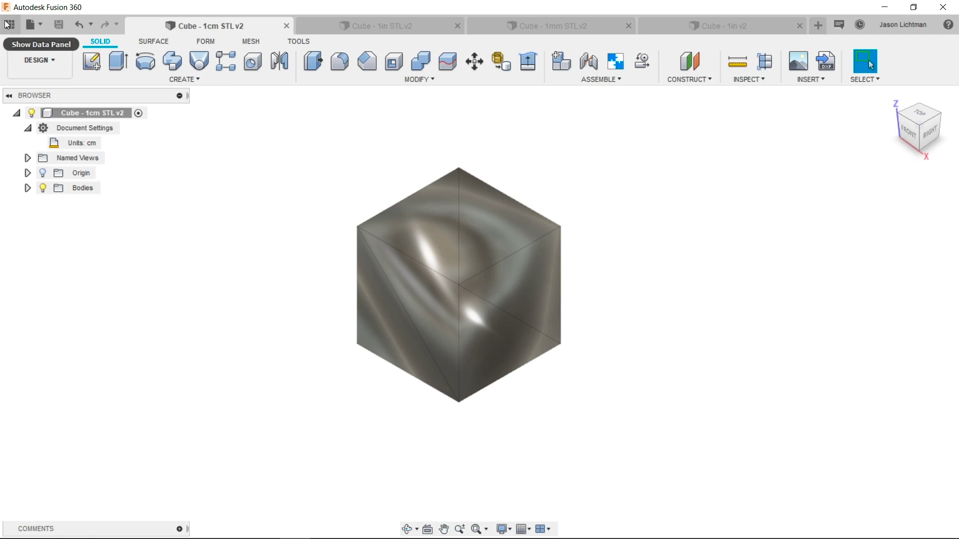
Show the project files, start an upload, cancel it, and hide the data panel.
left_click(10, 24)
left_click(141, 83)
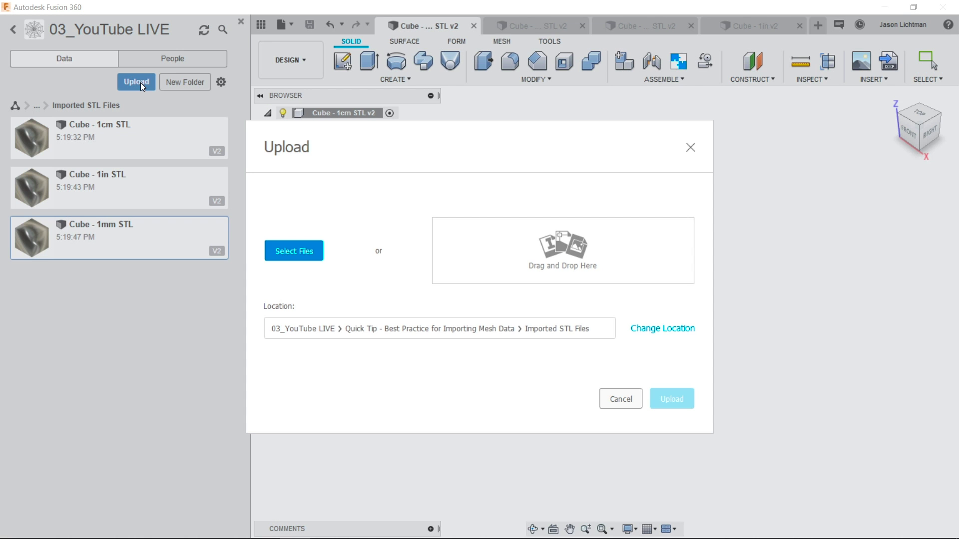
left_click(617, 400)
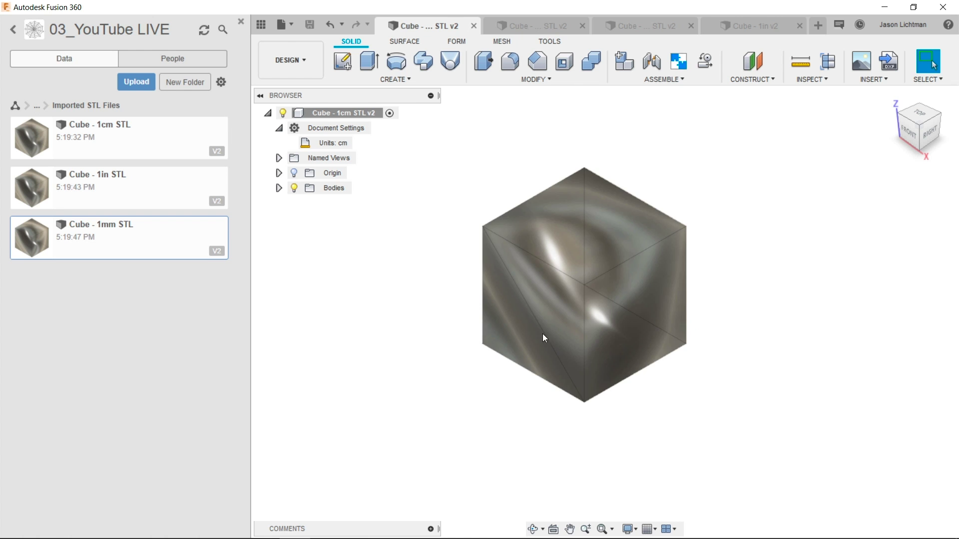
left_click(240, 22)
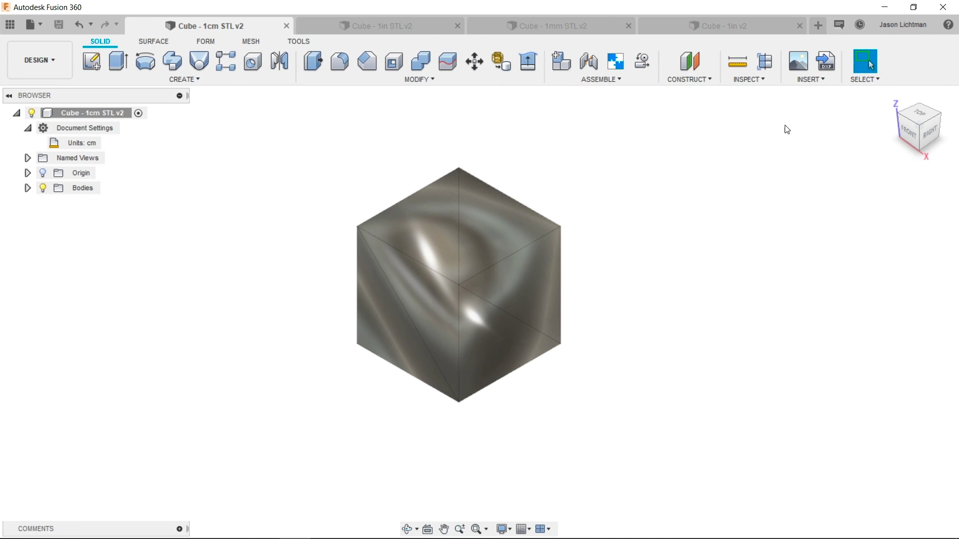
Start inserting an OBJ/STL mesh, then back out without choosing a file.
left_click(808, 81)
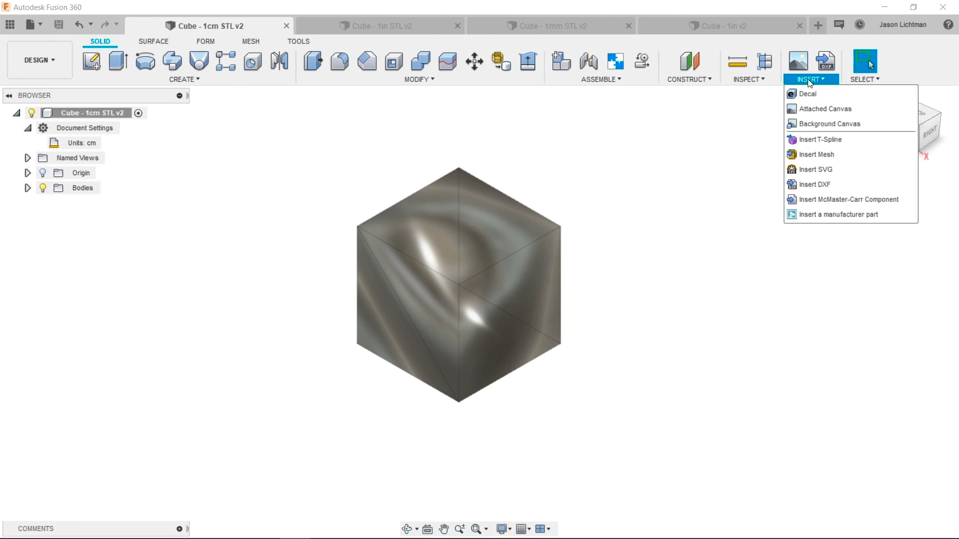
left_click(855, 155)
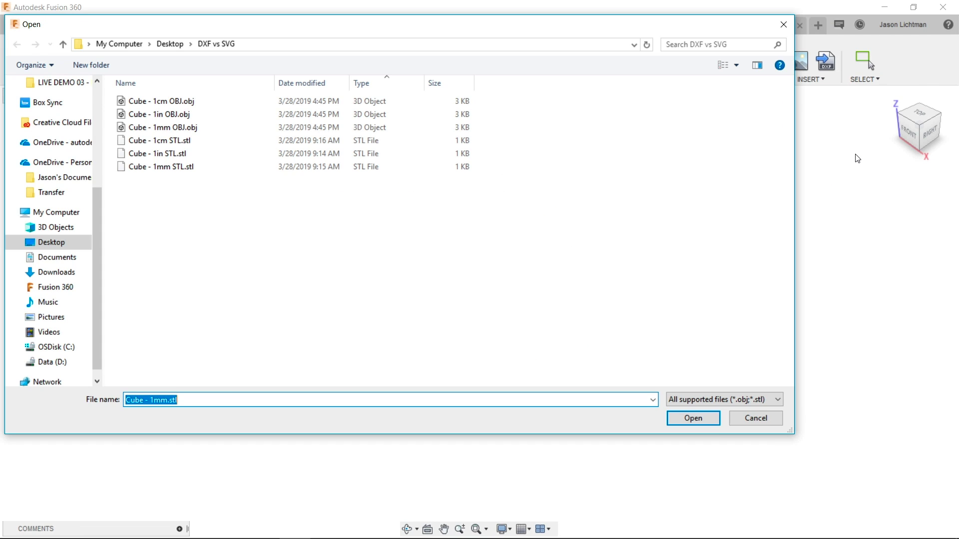
left_click(775, 420)
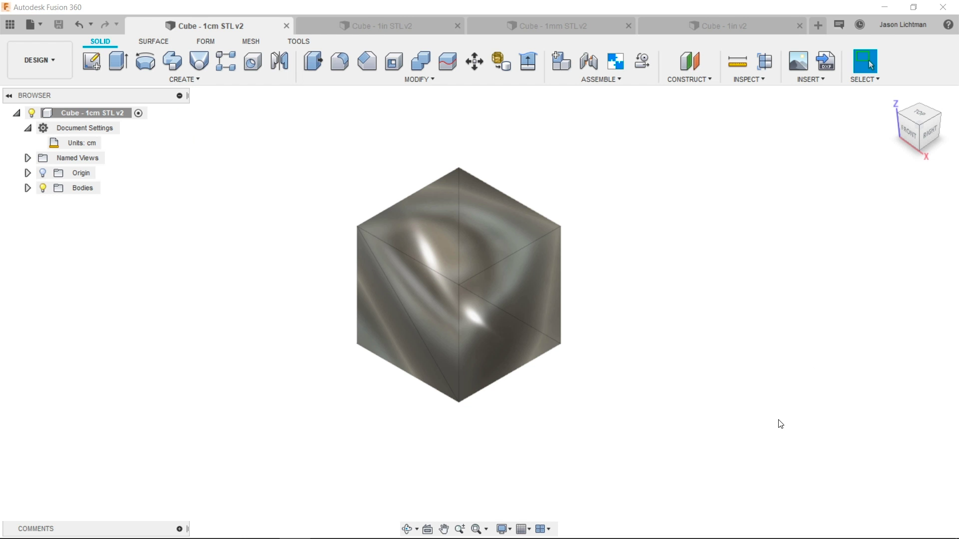
left_click(807, 80)
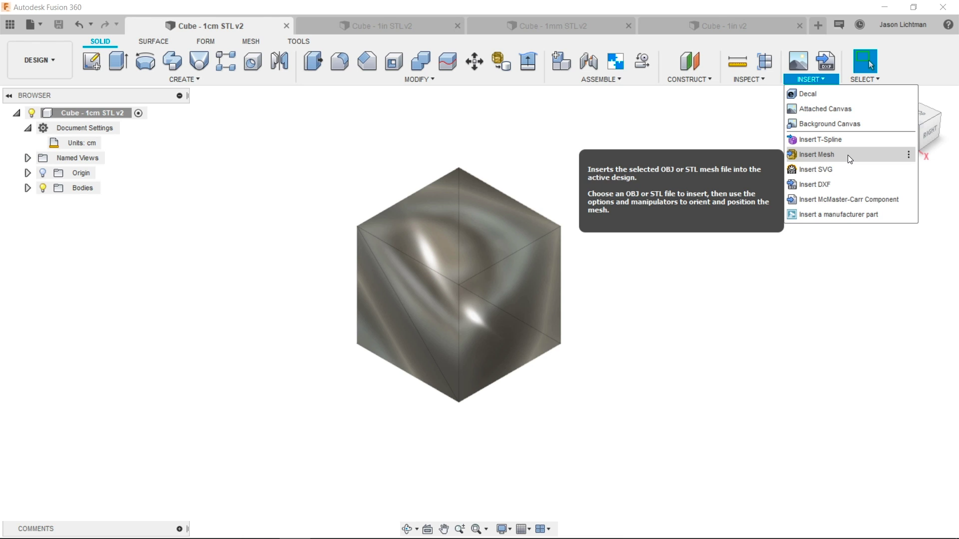
left_click(721, 312)
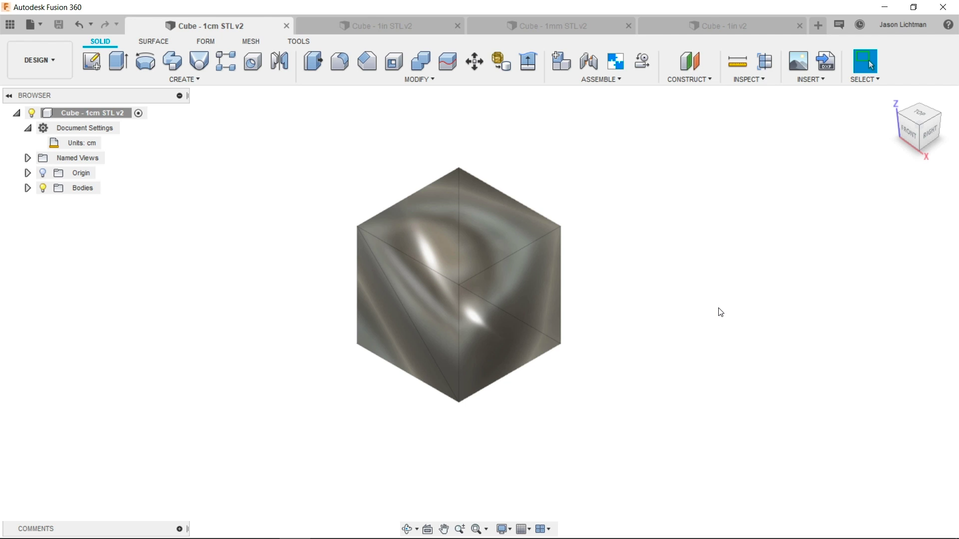
Choose a cube mesh file to insert, review its unit choices, then abandon the insert.
left_click(824, 77)
left_click(850, 154)
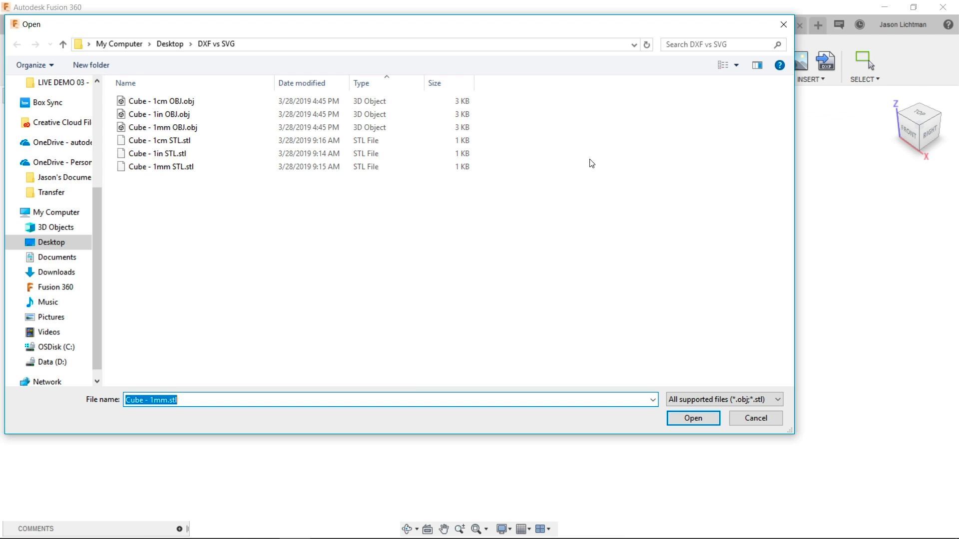
double_click(190, 106)
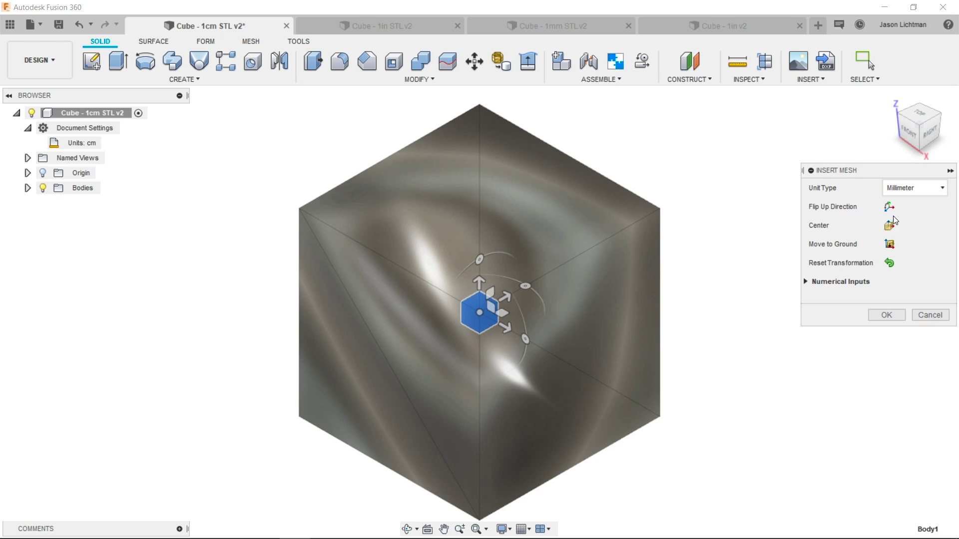
left_click(922, 192)
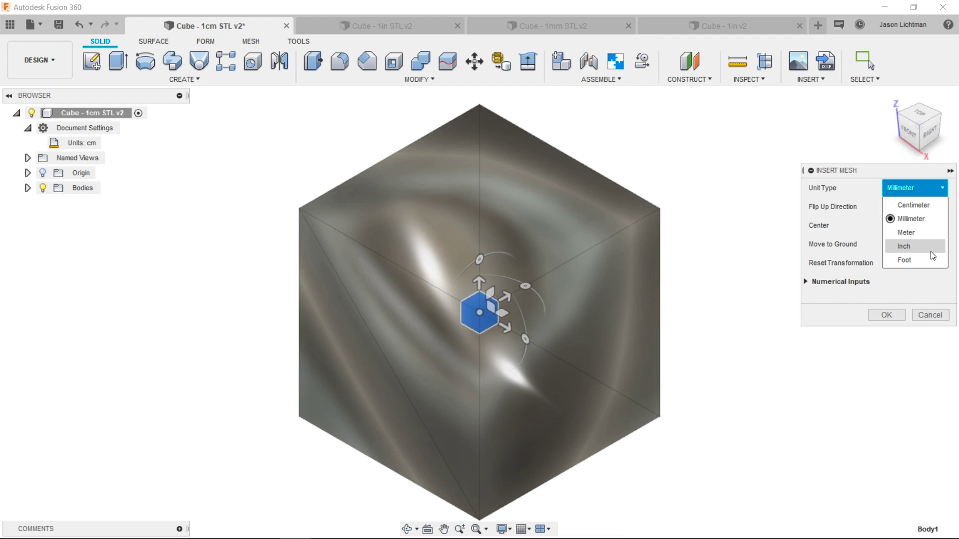
left_click(941, 316)
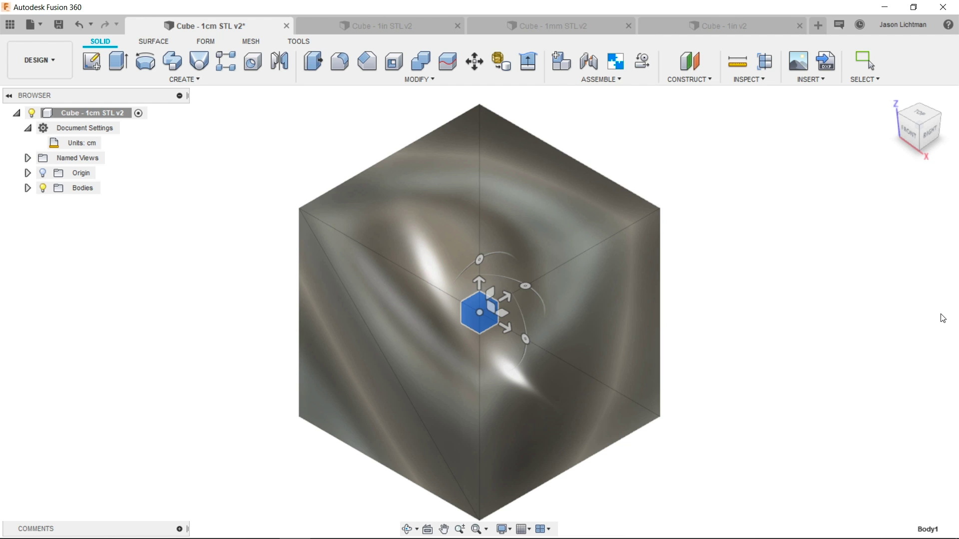
Try another upload into the project folder, cancel it, and hide the project files.
left_click(11, 24)
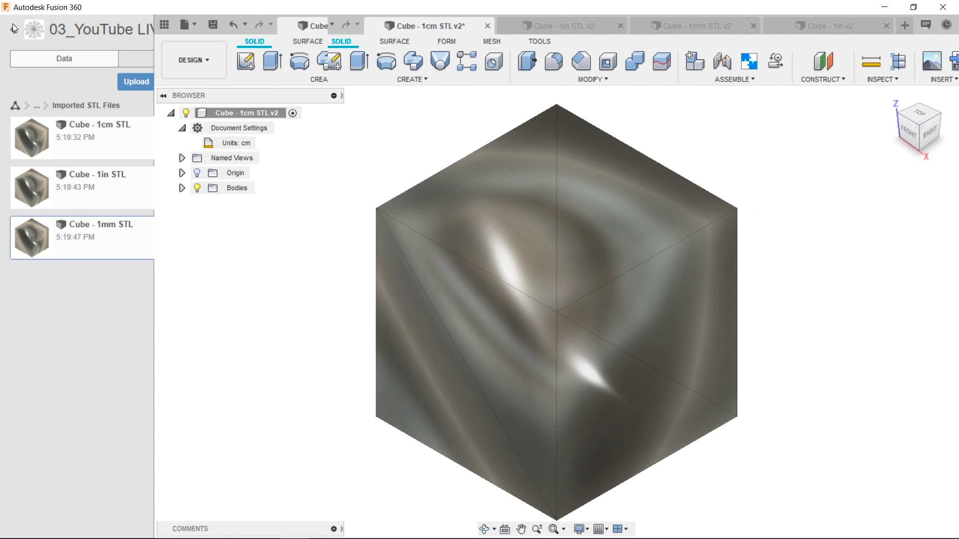
left_click(137, 82)
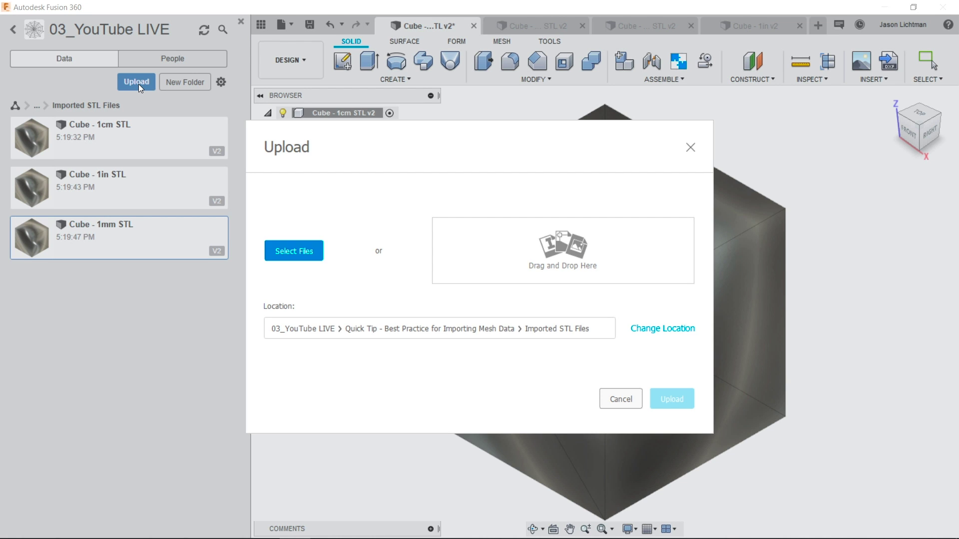
left_click(613, 397)
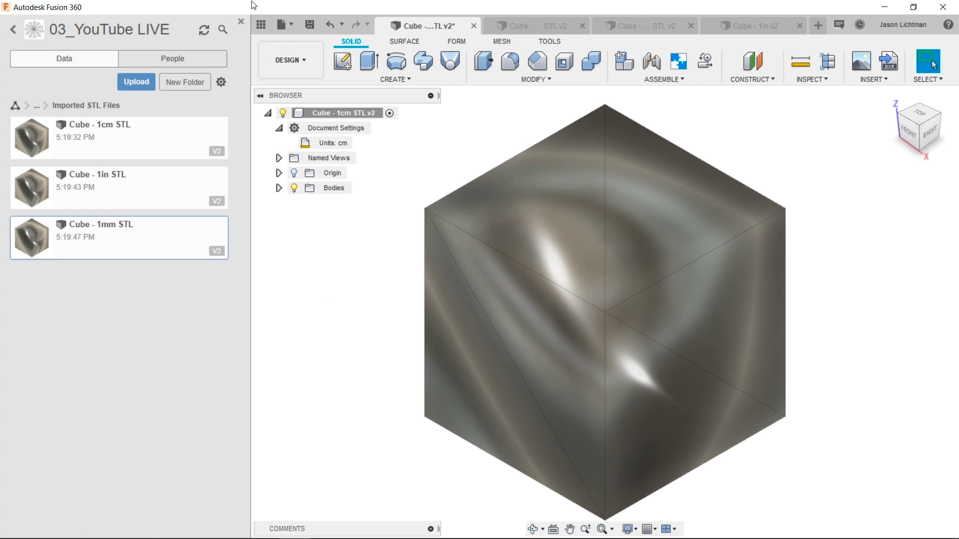
left_click(241, 22)
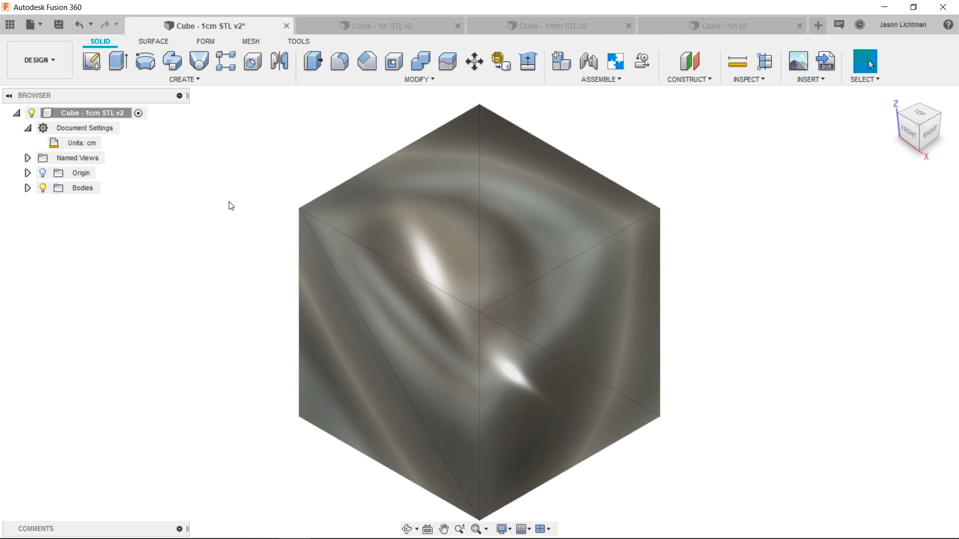
Measure the 1cm cube's edge from its right corner to its top corner, then close Measure.
key("i")
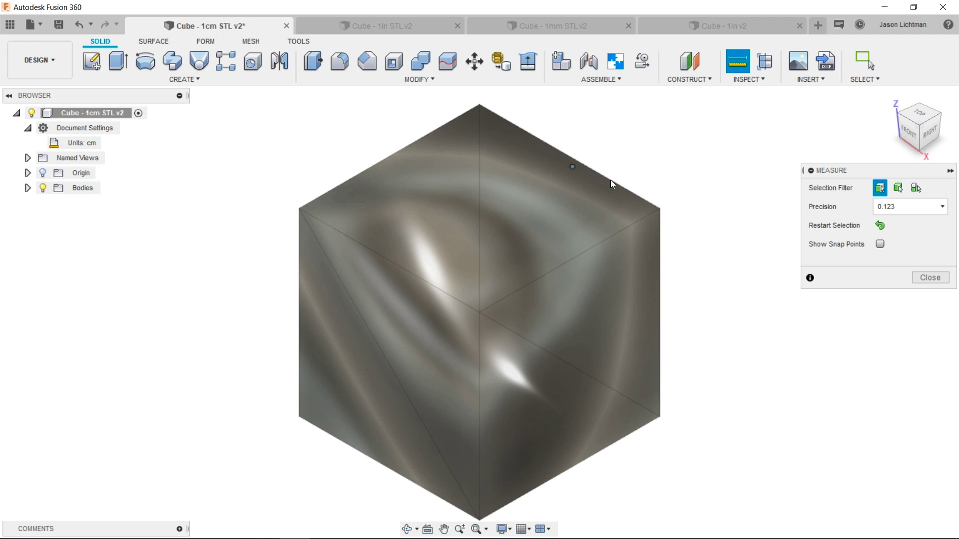
left_click(658, 209)
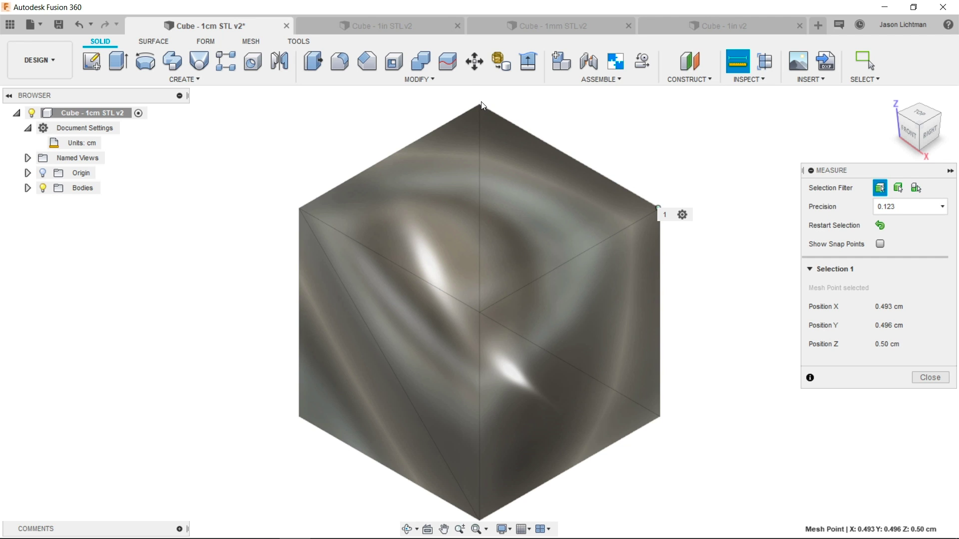
left_click(480, 108)
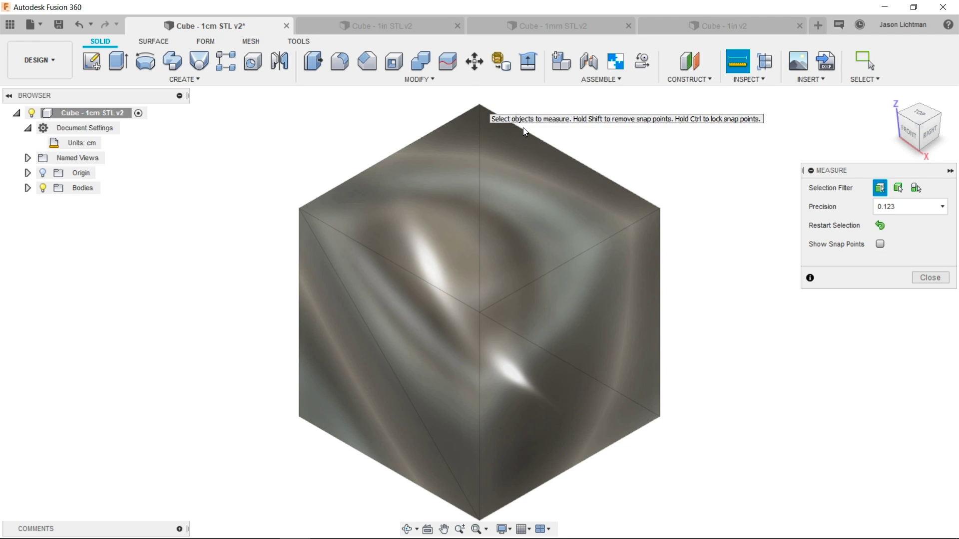
left_click(658, 208)
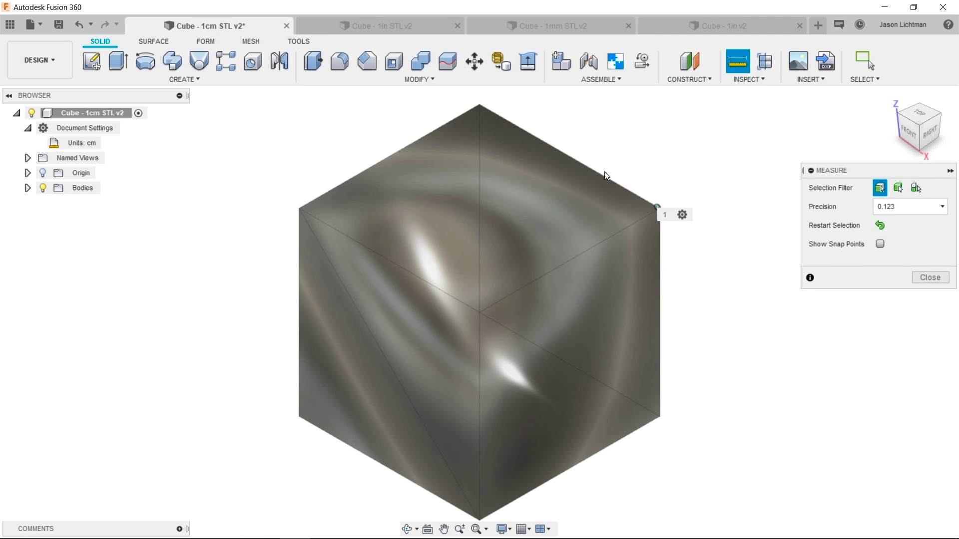
left_click(480, 107)
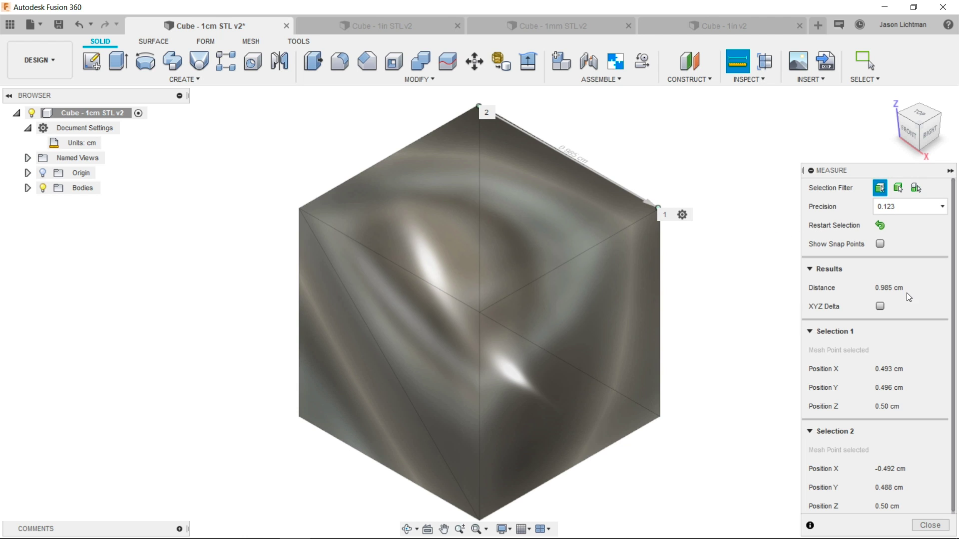
left_click(941, 523)
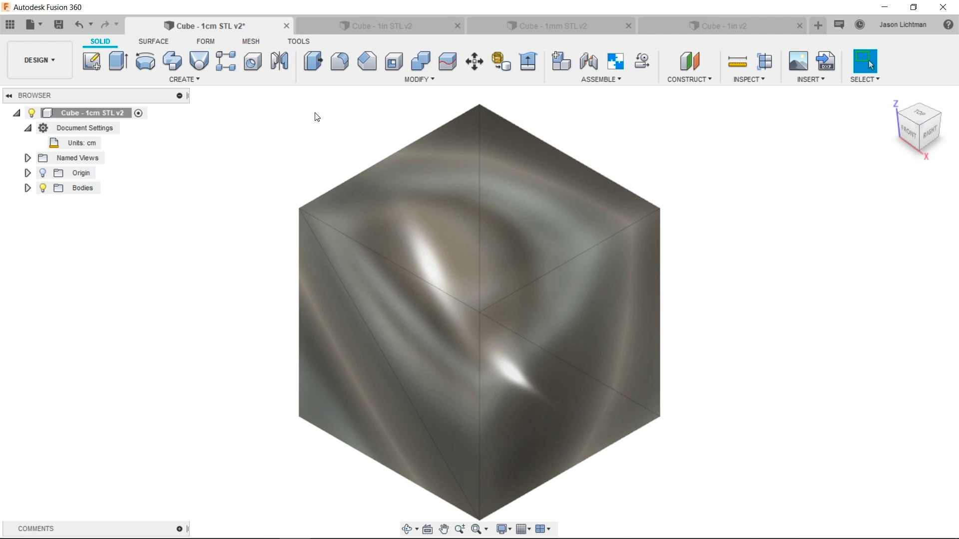
On the Cube - 1in STL v2 design, measure the top-to-right corner edge (about 0.988 cm).
left_click(340, 28)
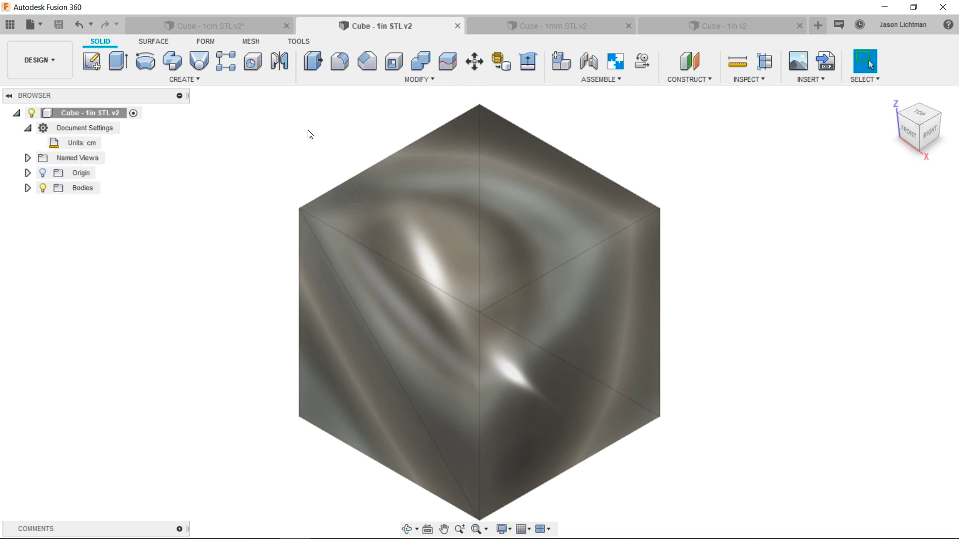
key("i")
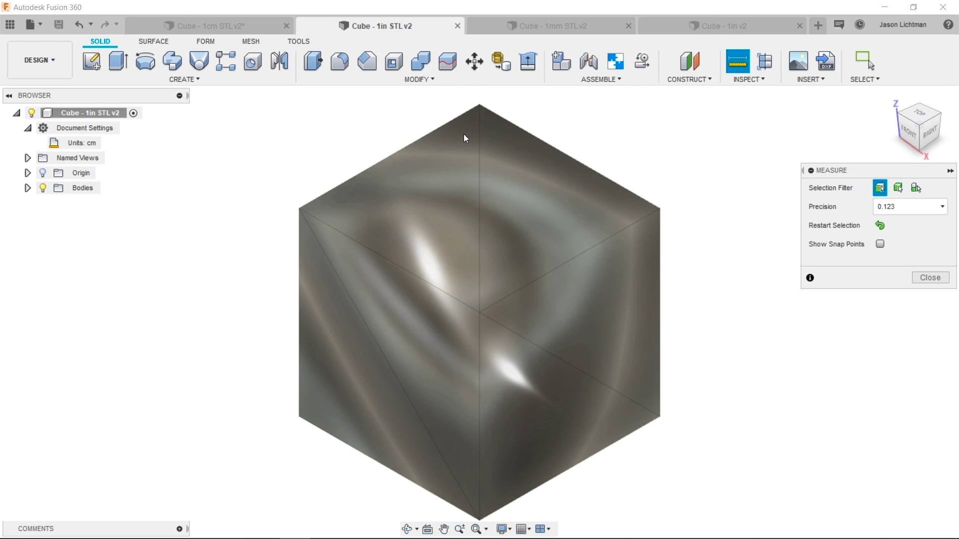
left_click(480, 107)
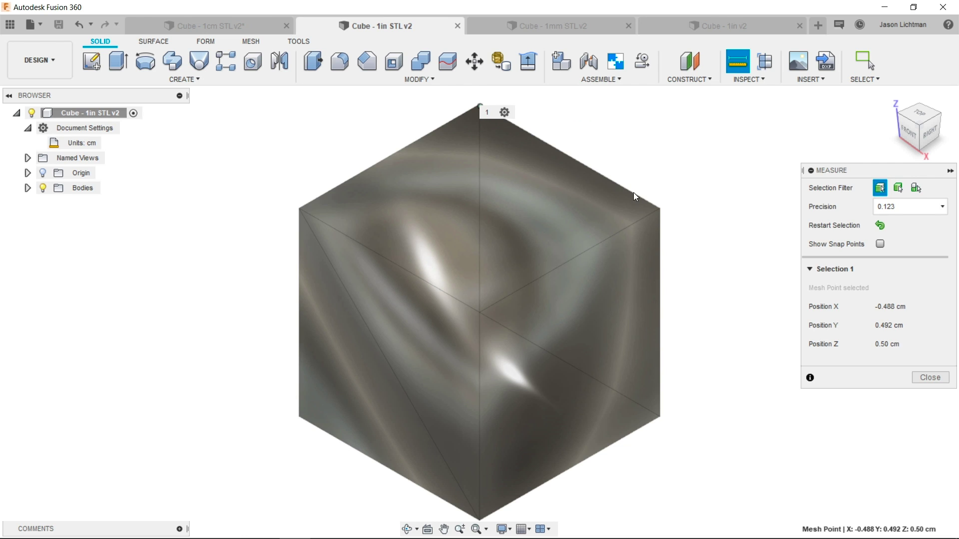
left_click(660, 215)
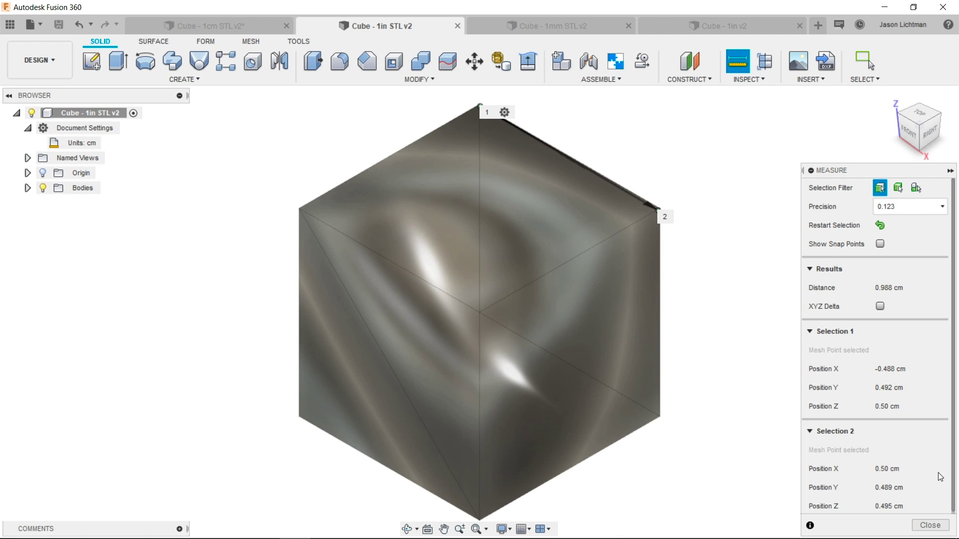
left_click(930, 526)
On the Cube - 1mm STL v2 design, measure the top-to-right corner edge at 0.989 cm.
left_click(549, 32)
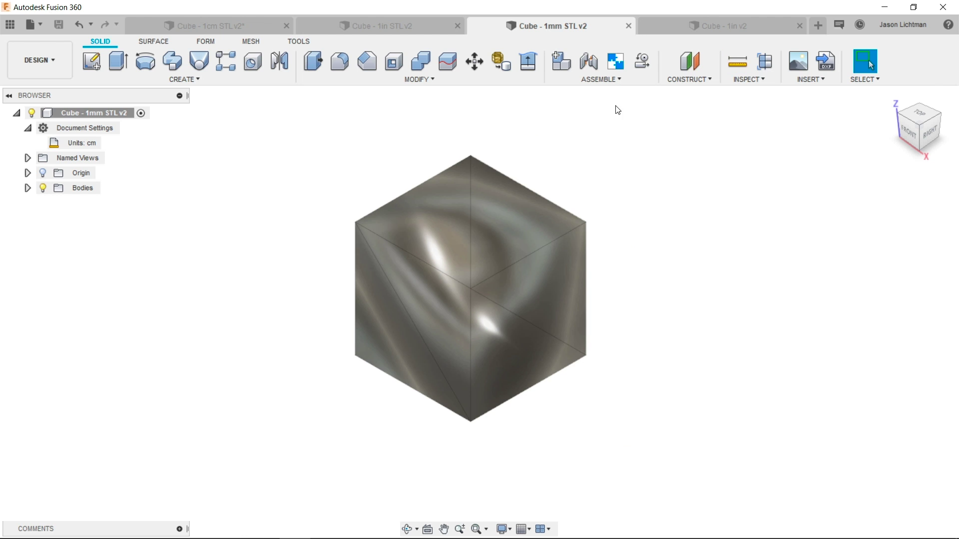
key("i")
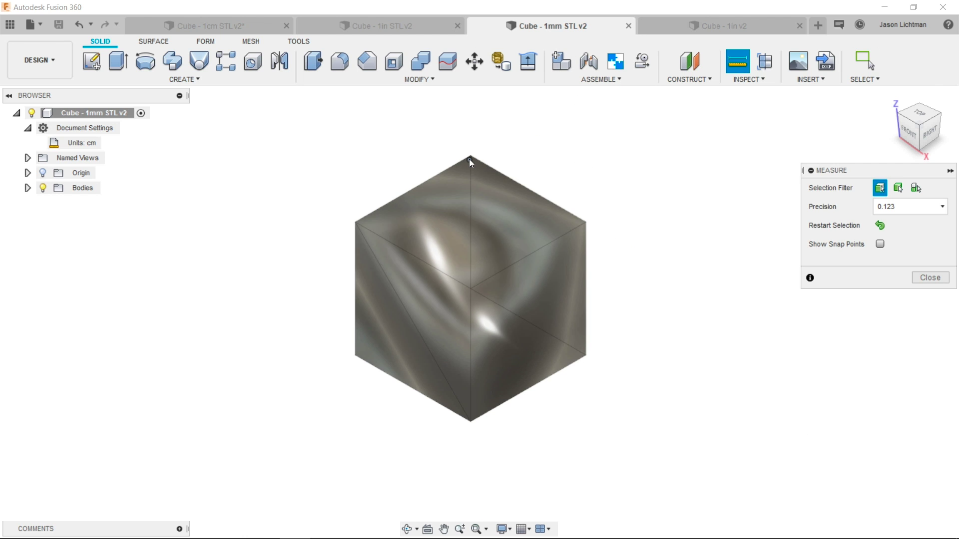
left_click(471, 157)
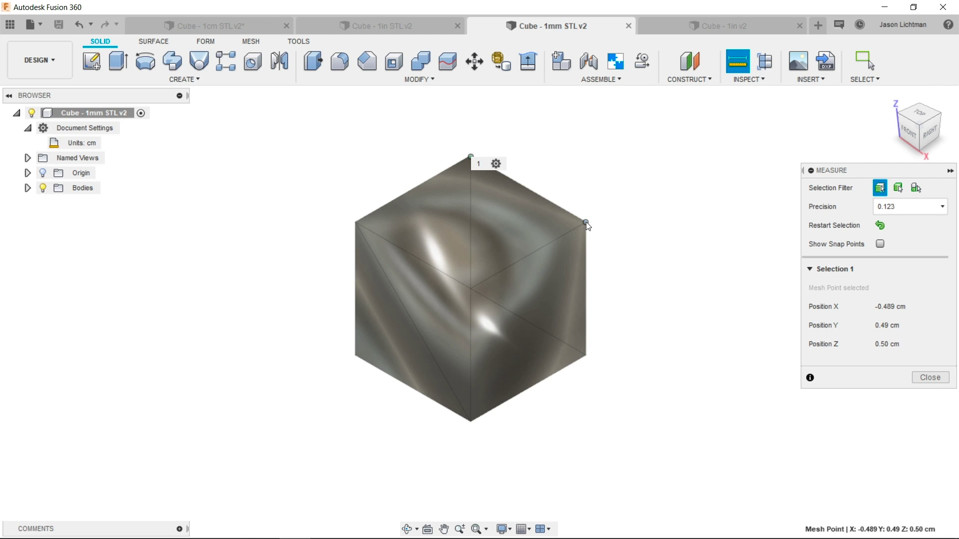
left_click(585, 222)
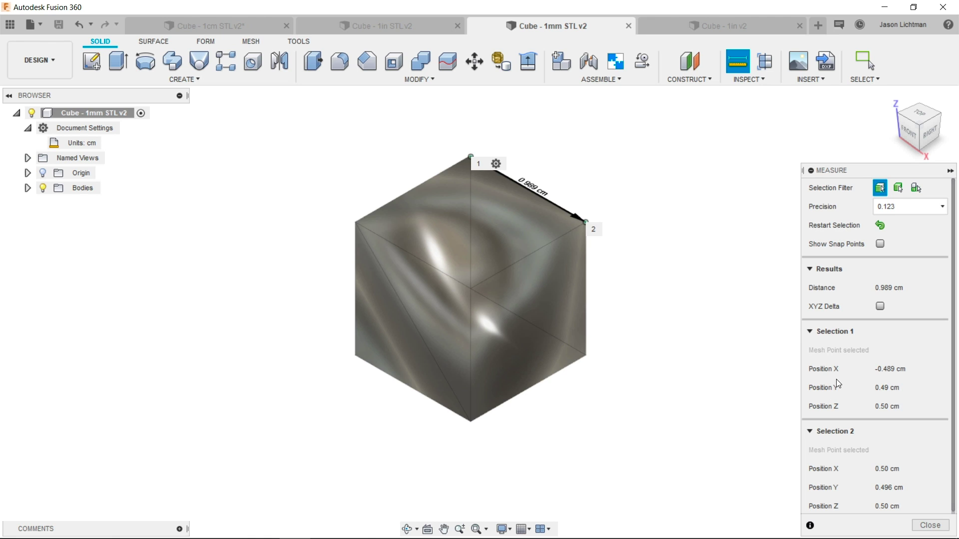
left_click(927, 527)
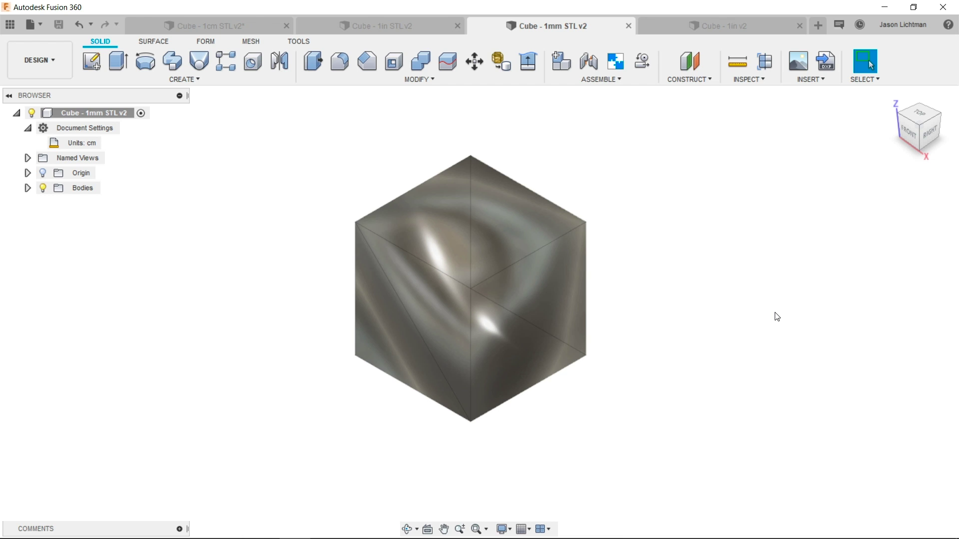
Start a new design and insert Cube - 1in STL.stl as a mesh with Inch units.
left_click(819, 24)
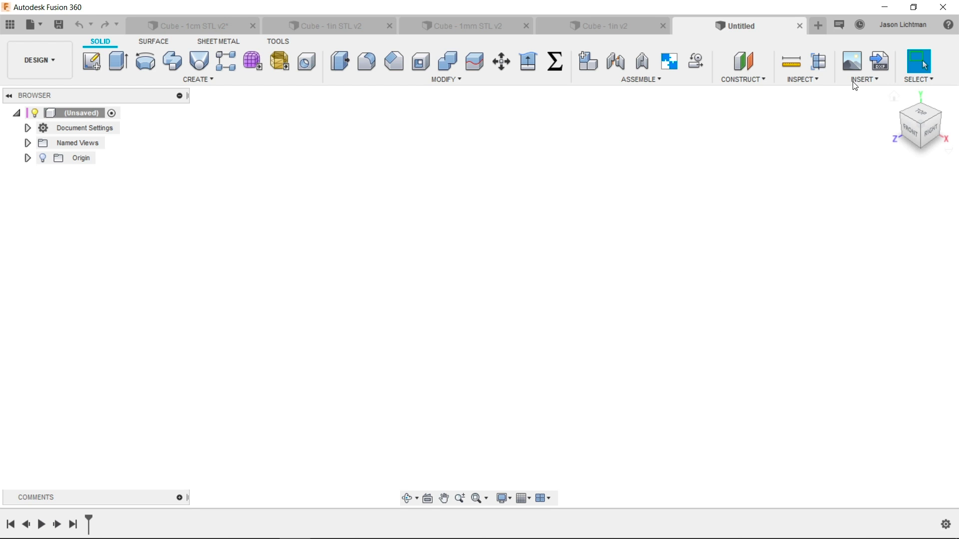
left_click(855, 84)
left_click(864, 138)
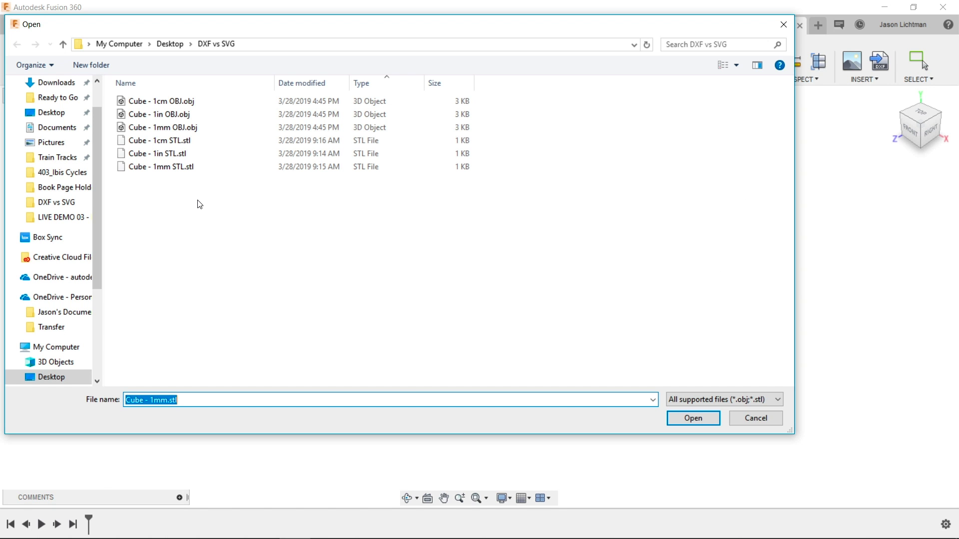
left_click(171, 158)
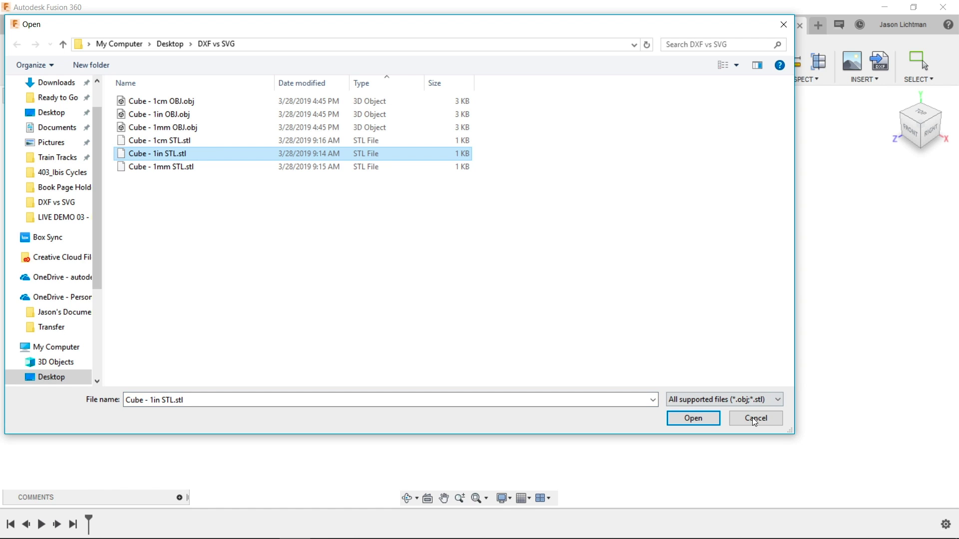
left_click(711, 417)
left_click(899, 185)
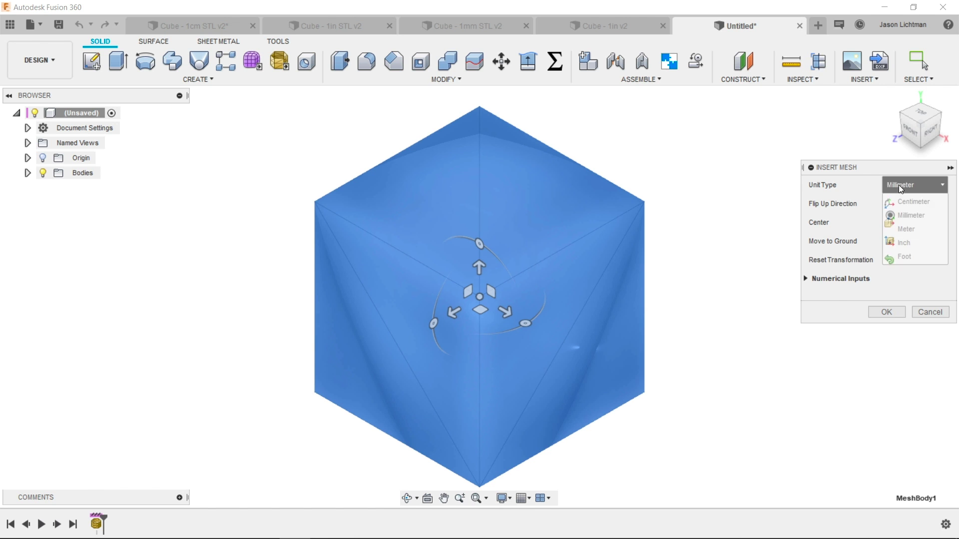
left_click(902, 243)
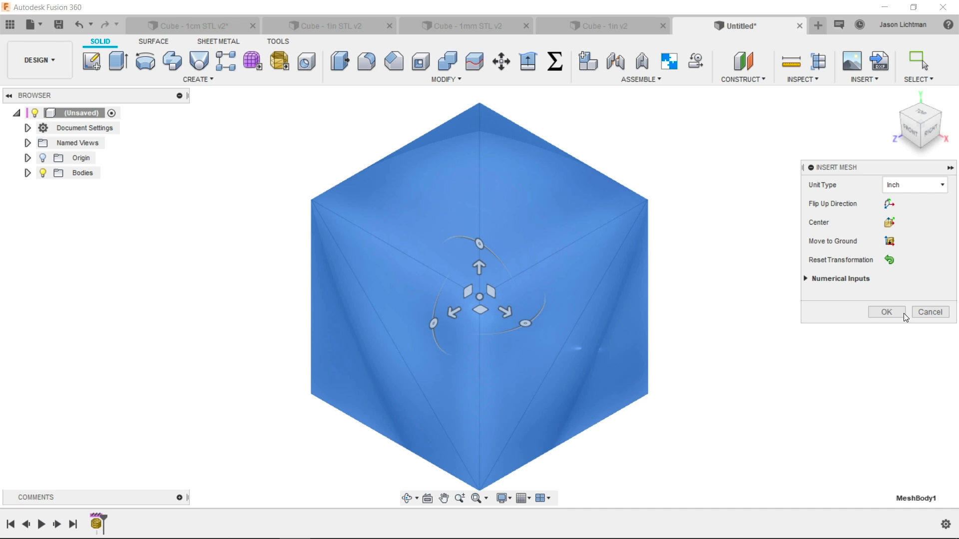
left_click(897, 311)
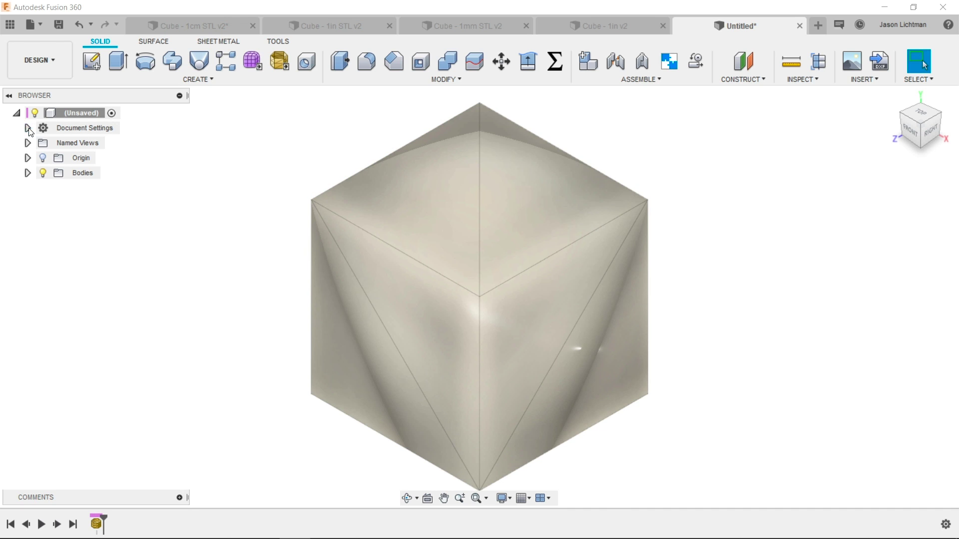
Check the document units and measure the cube's top edge at 0.987 in.
left_click(27, 127)
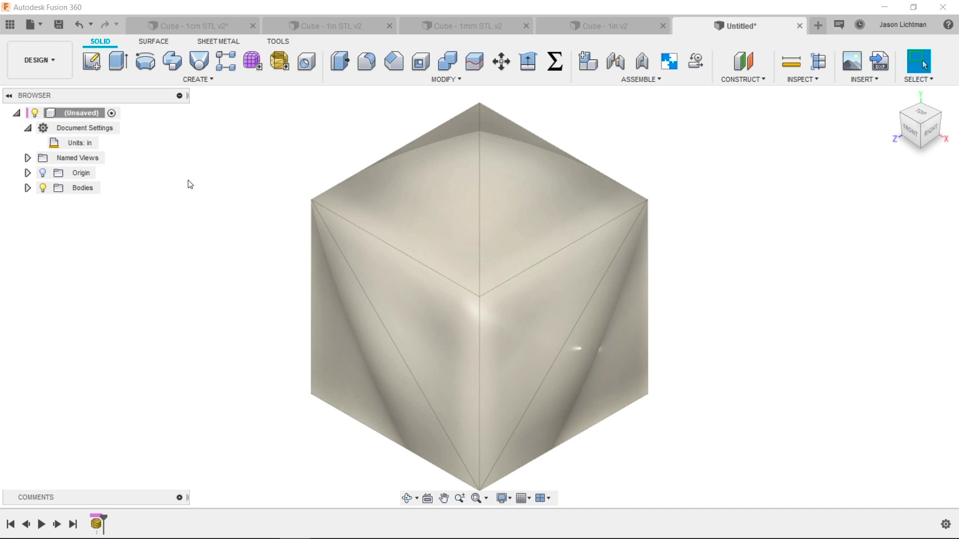
key("i")
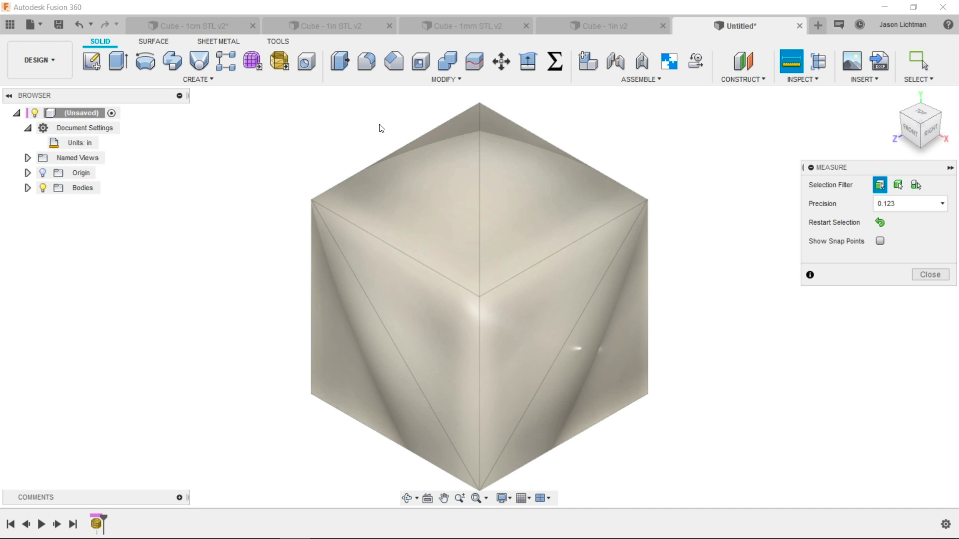
left_click(478, 105)
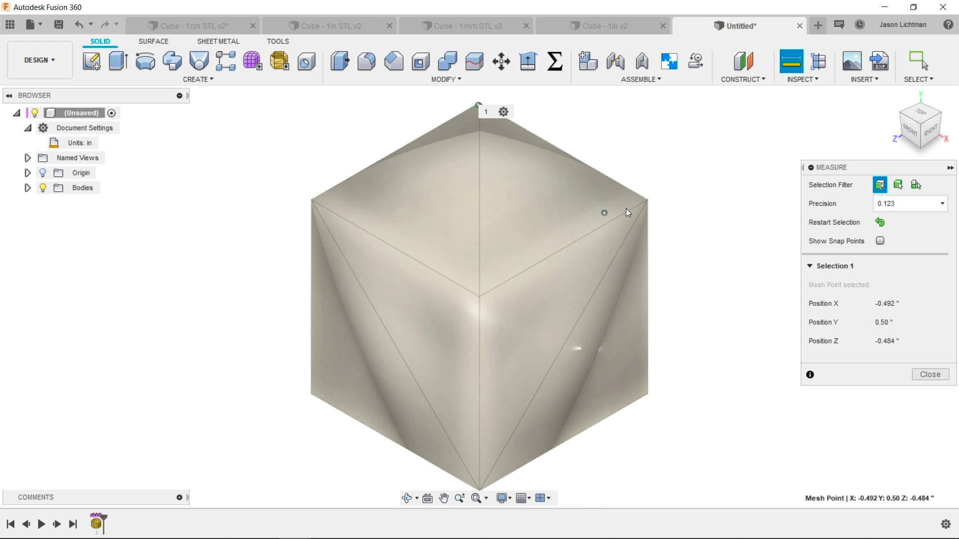
left_click(645, 201)
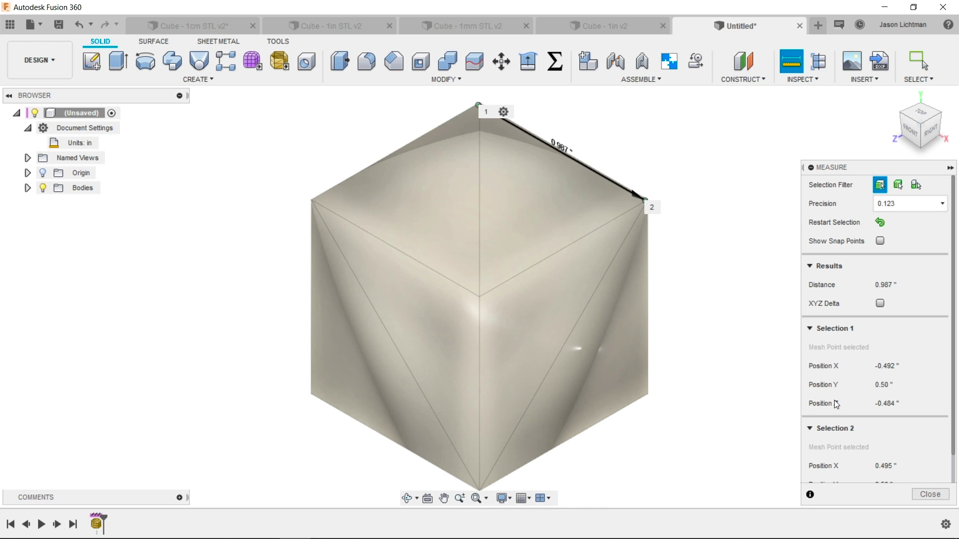
left_click(924, 495)
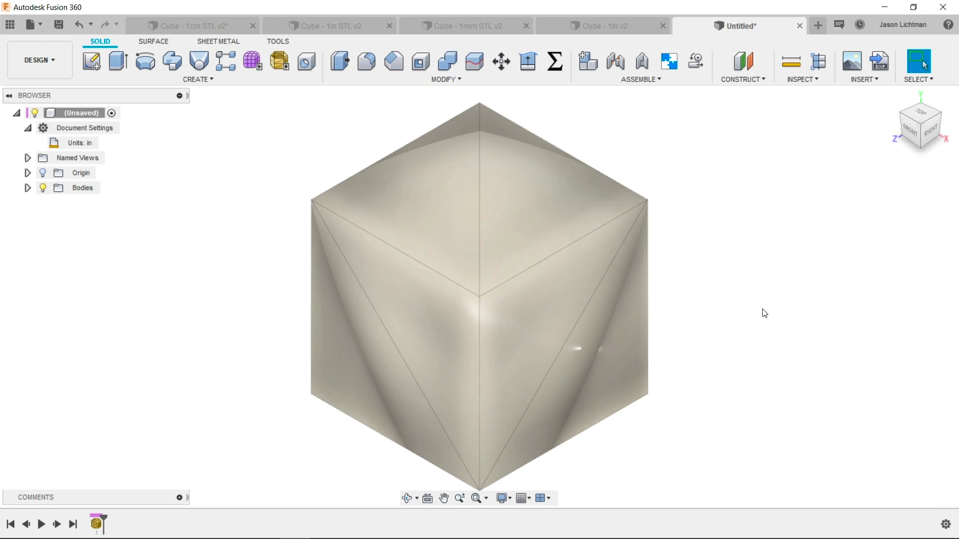
Open the Insert dropdown showing the mesh insertion options.
left_click(864, 79)
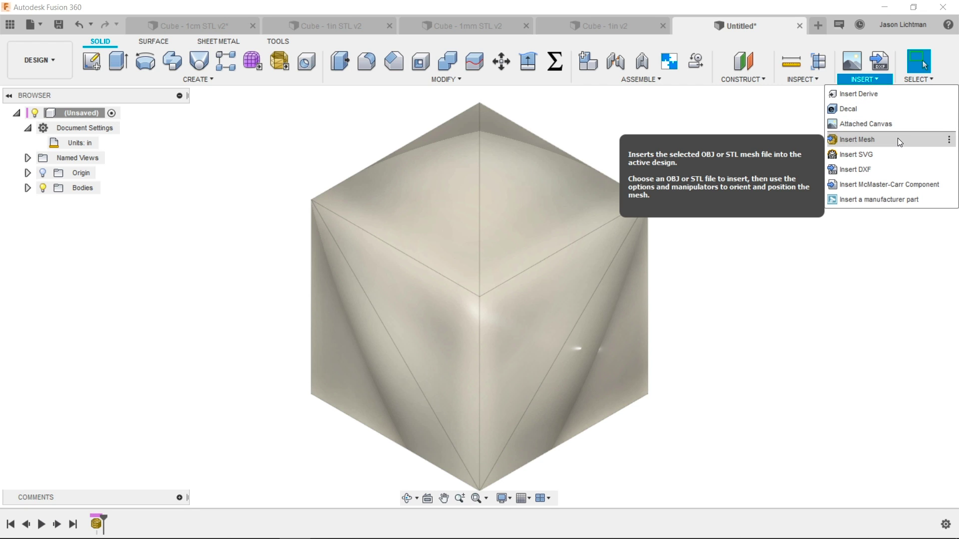